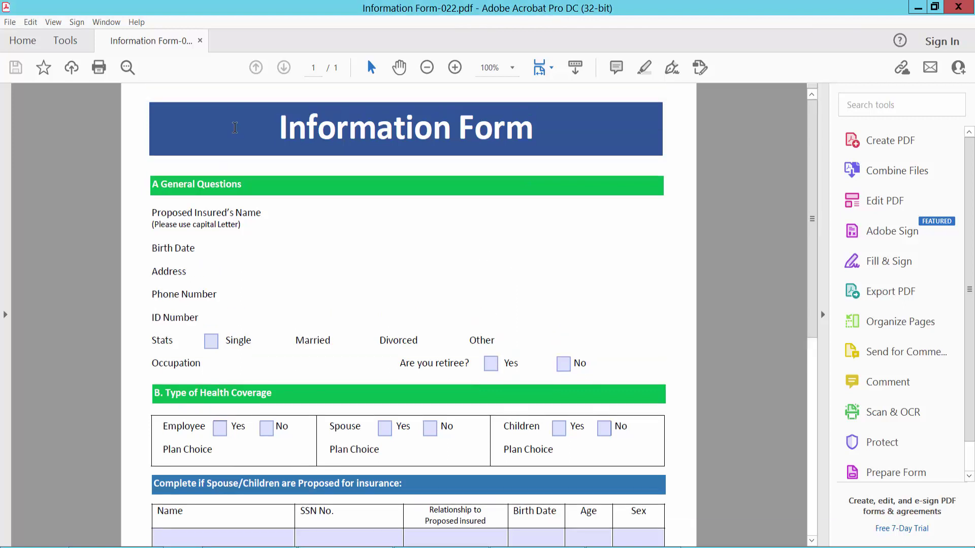
# Show the Tools page and bring the Forms & Signatures section into view.
pyautogui.click(69, 46)
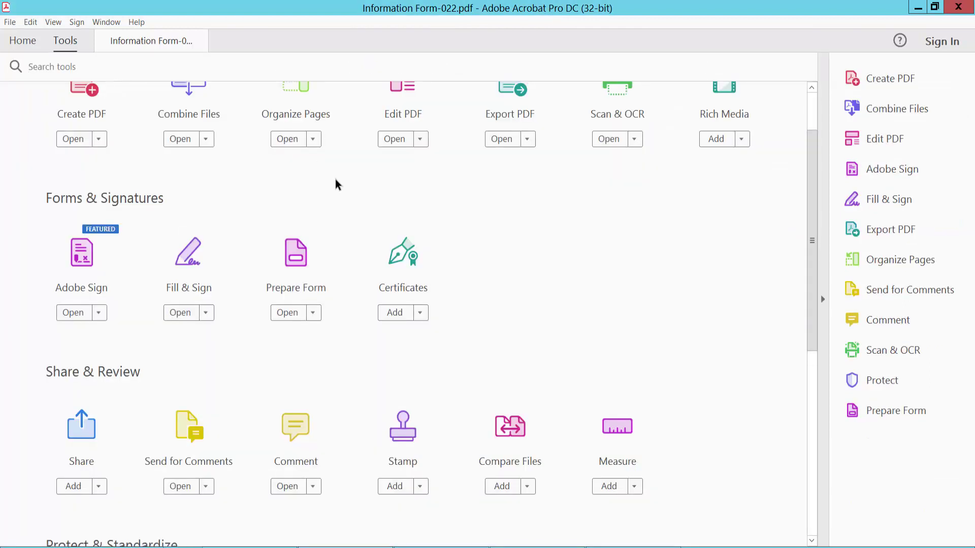
pyautogui.scroll(1, 337, 183)
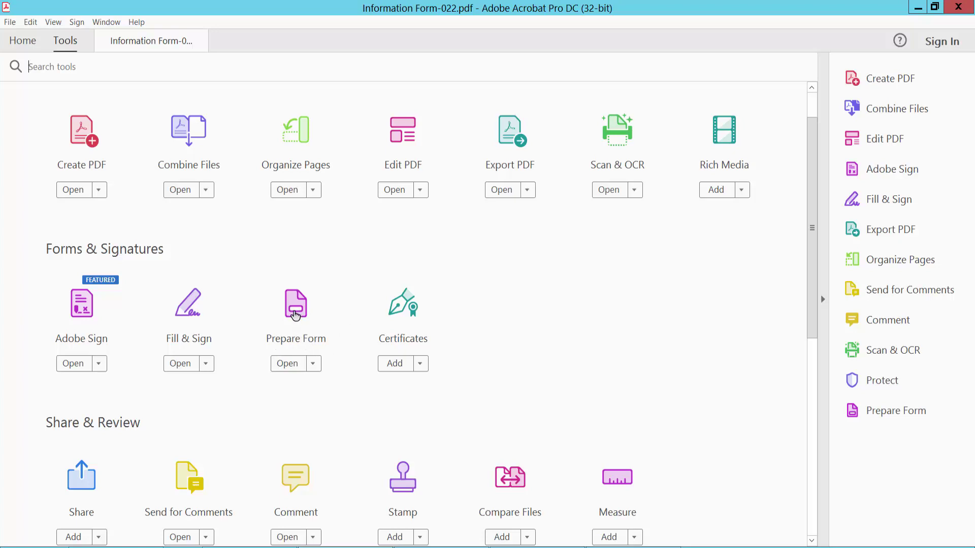
# Open Prepare Form and draw a digital signature field, Signature6, beside the General Questions rows.
pyautogui.click(296, 316)
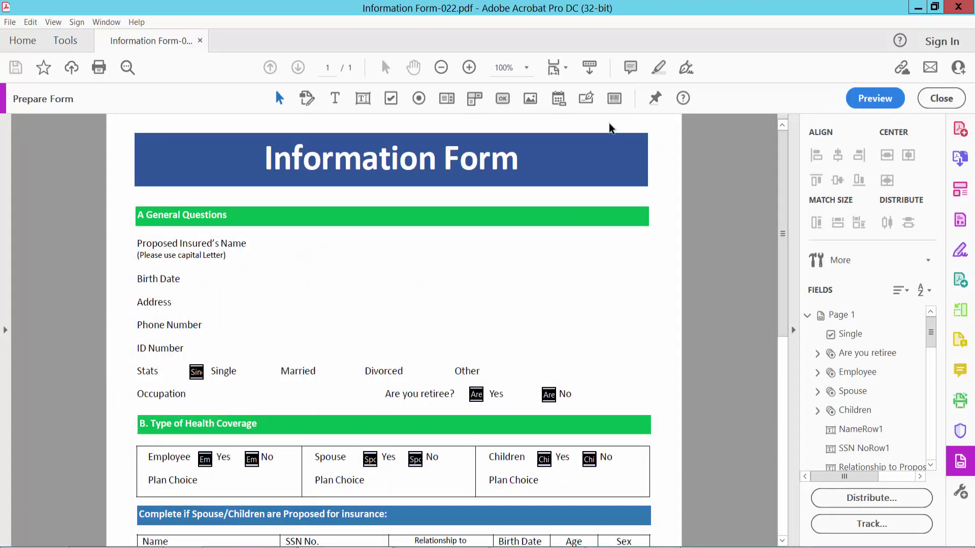
pyautogui.click(587, 101)
pyautogui.moveTo(448, 240); pyautogui.dragTo(577, 332)
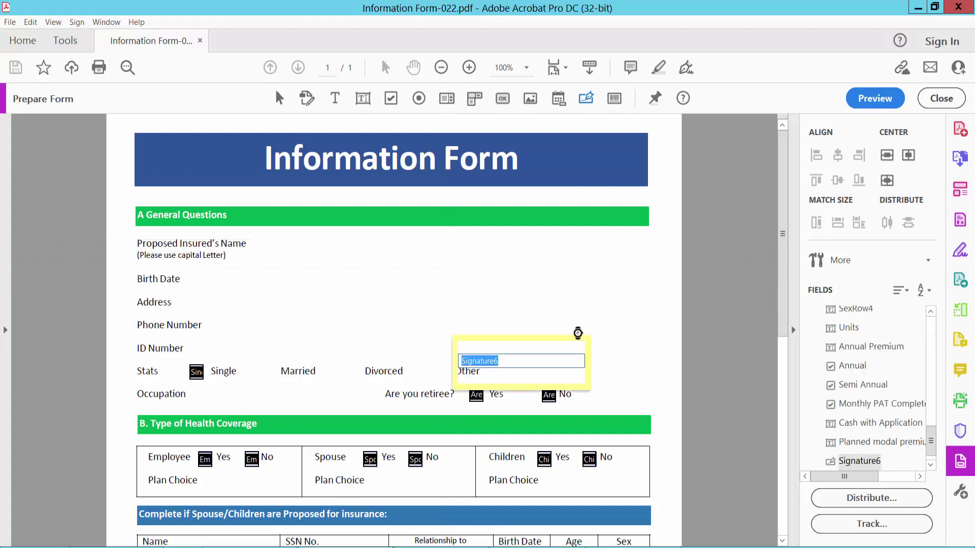
# Rename the signature field from Signature6 to Signature in its properties, keeping Form Field Visible.
pyautogui.rightClick(527, 274)
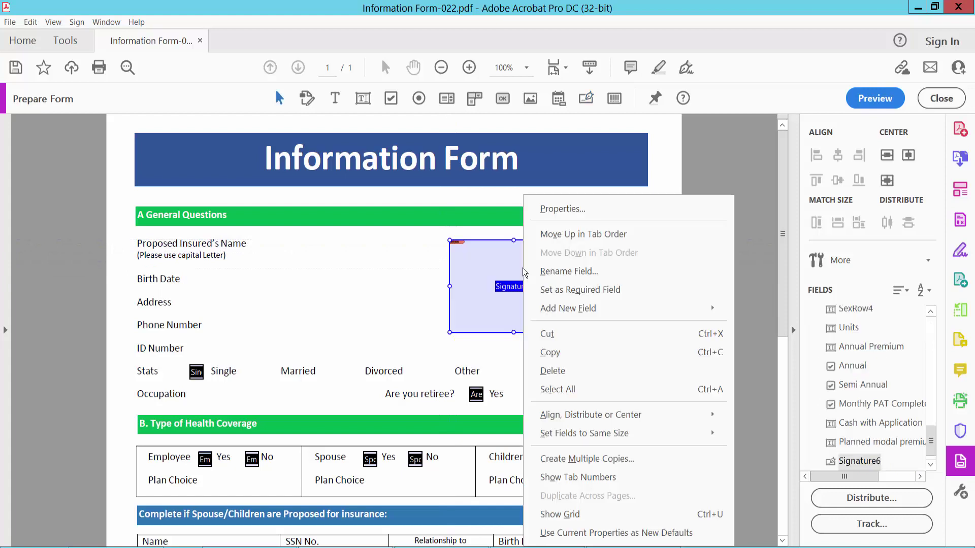
pyautogui.click(556, 208)
pyautogui.click(166, 134)
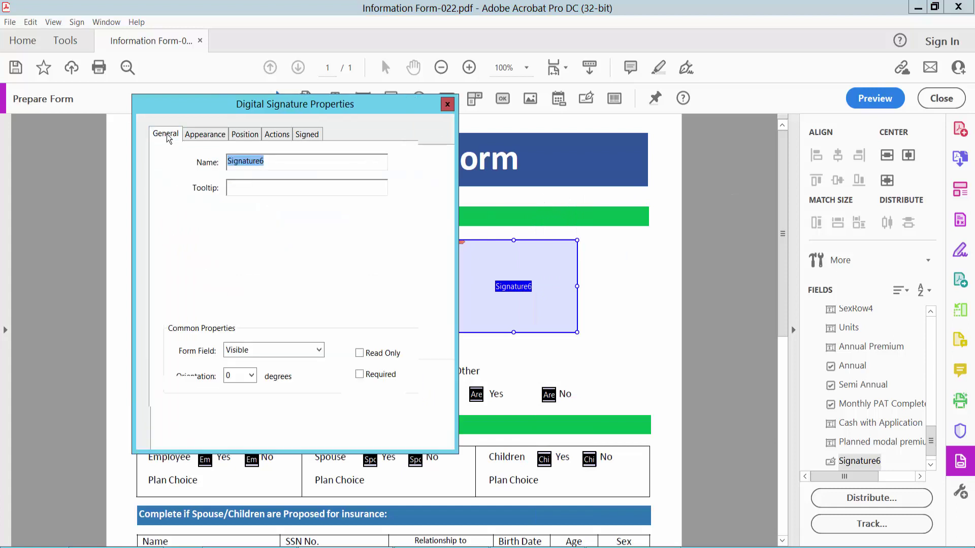
pyautogui.click(267, 161)
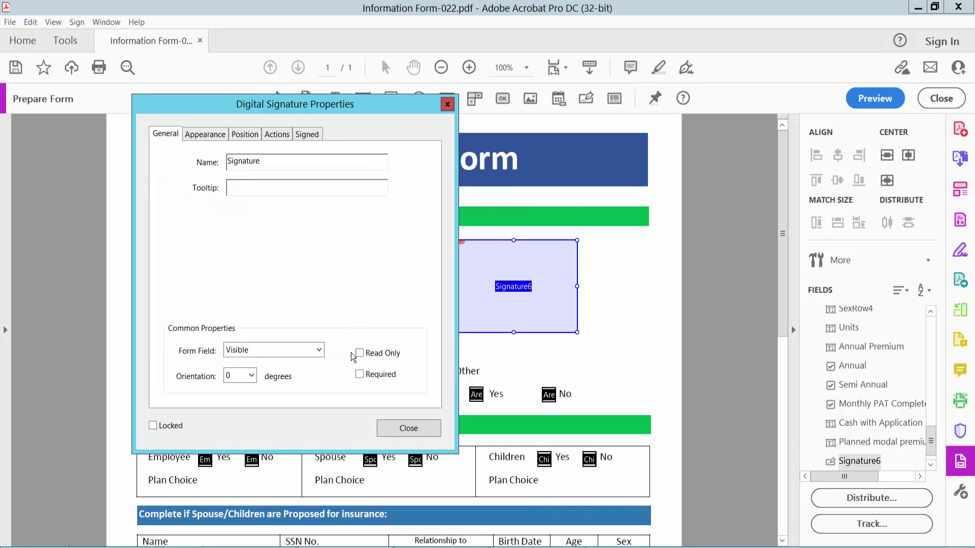
pyautogui.click(319, 351)
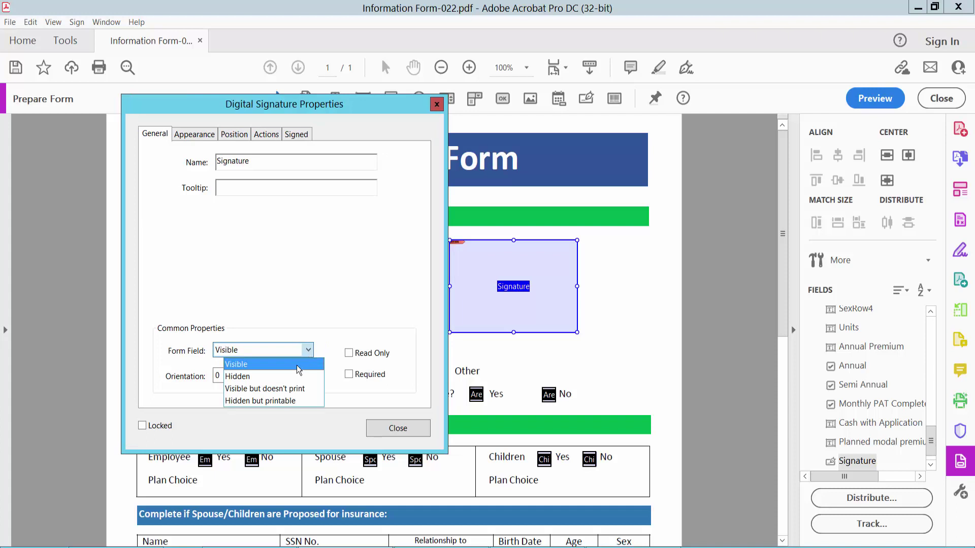
pyautogui.click(354, 322)
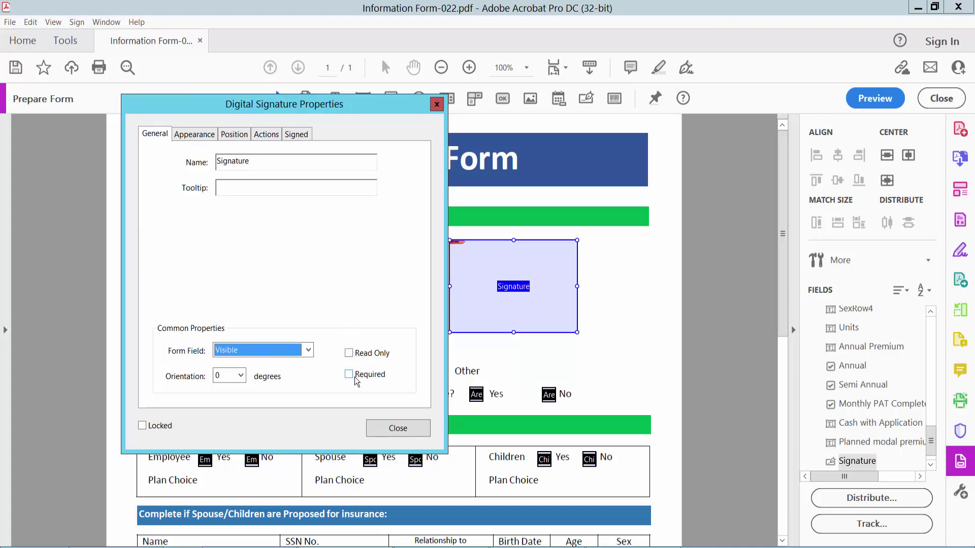
# Give the signature field a dark red border with Medium line thickness.
pyautogui.click(202, 138)
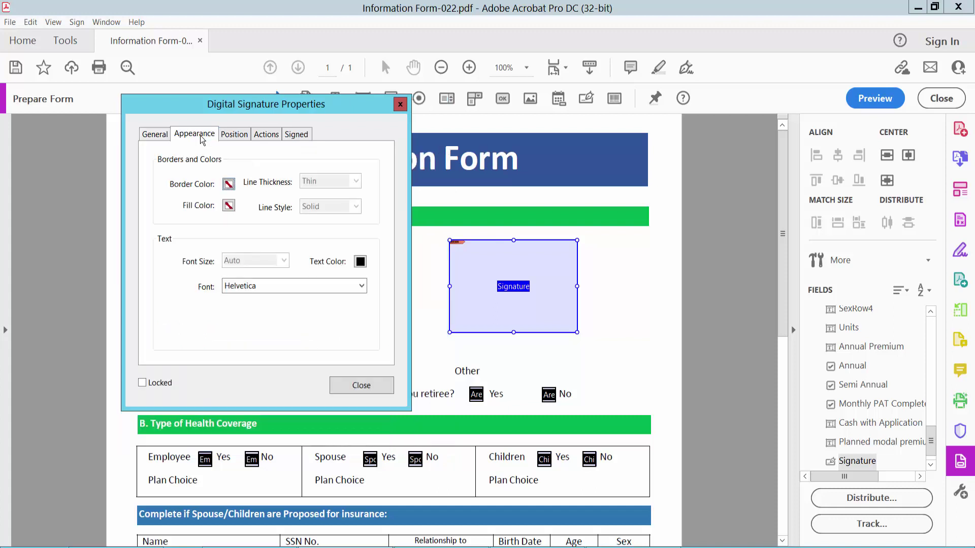
pyautogui.click(228, 185)
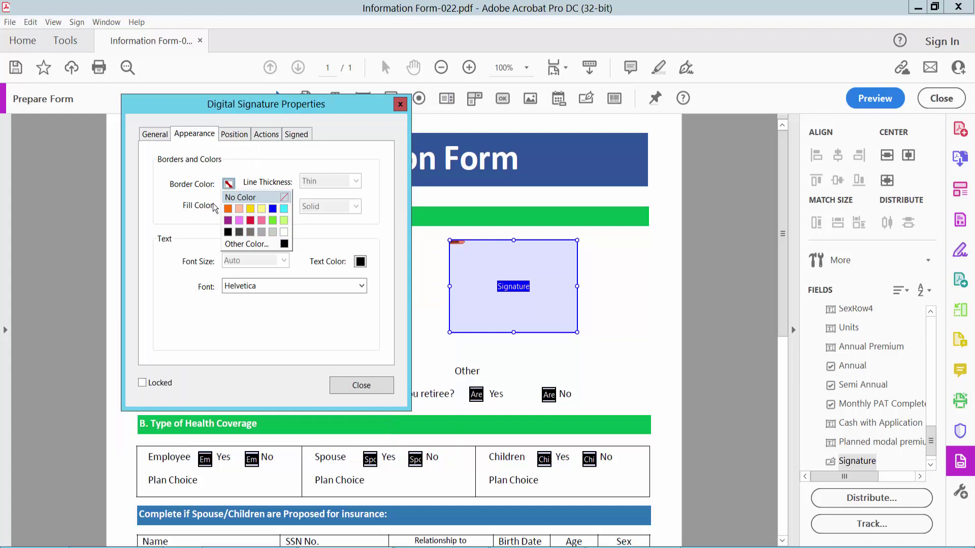
pyautogui.click(250, 220)
pyautogui.click(330, 181)
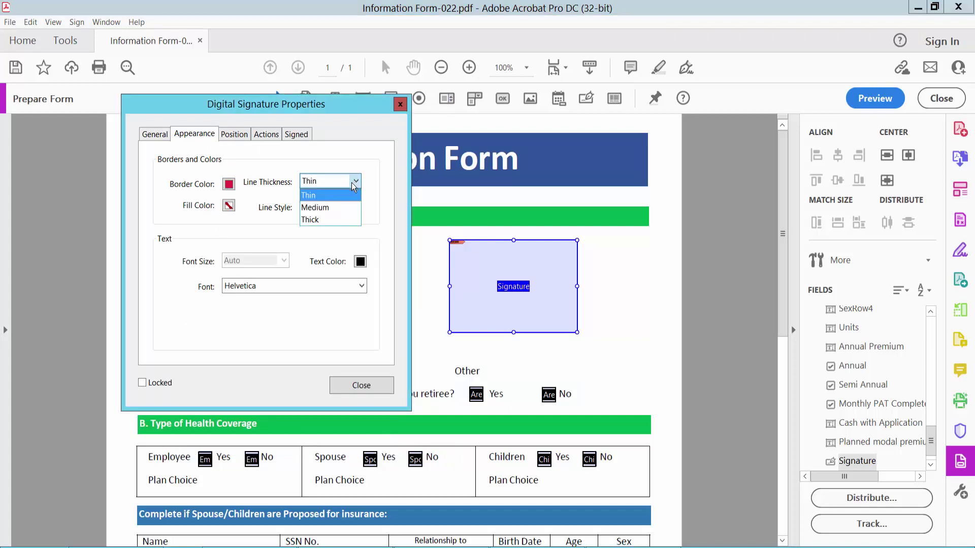
pyautogui.click(330, 207)
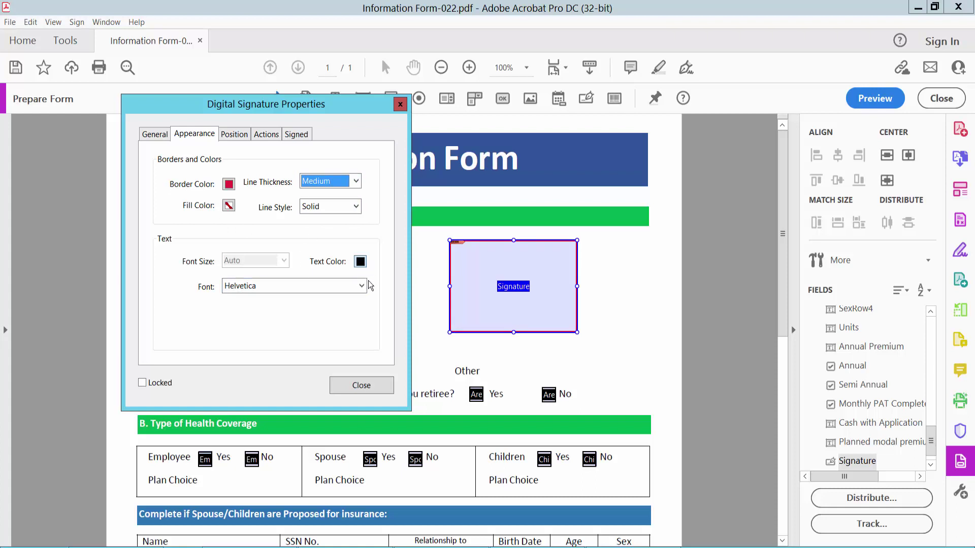
# Set the field font to Times Bold-Italic, close properties, and preview the form.
pyautogui.click(362, 288)
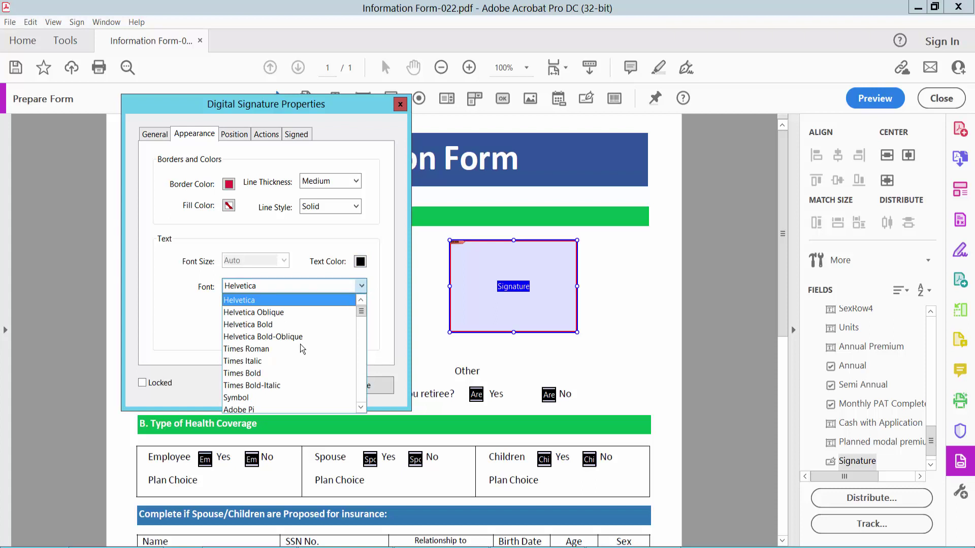
pyautogui.click(277, 386)
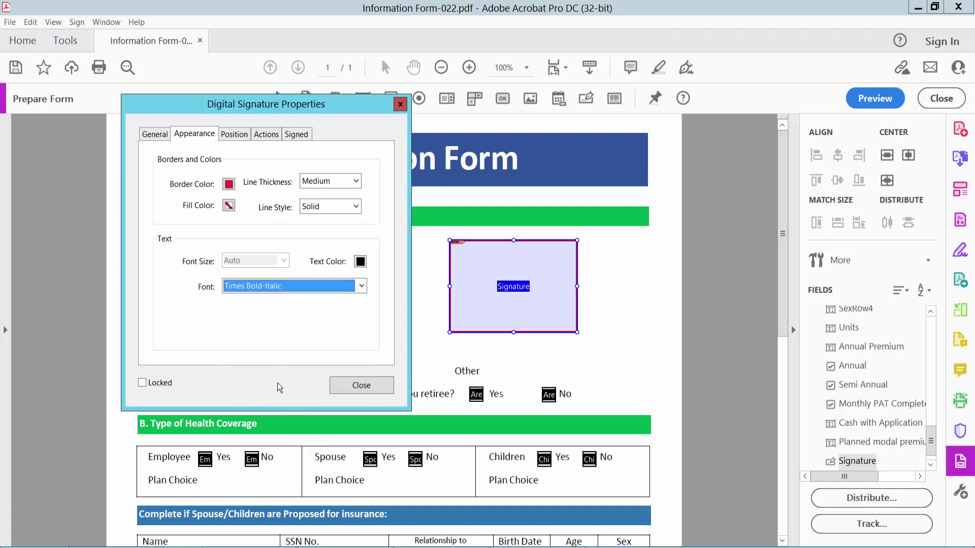
pyautogui.click(365, 388)
pyautogui.click(869, 99)
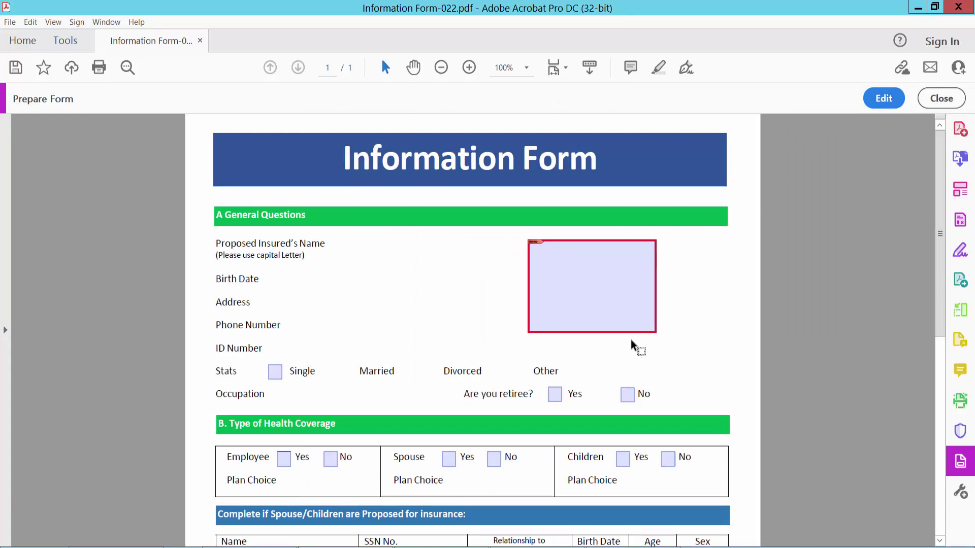
# Click the signature field in preview to bring up the Digital ID Configuration Required prompt.
pyautogui.click(568, 301)
pyautogui.click(584, 284)
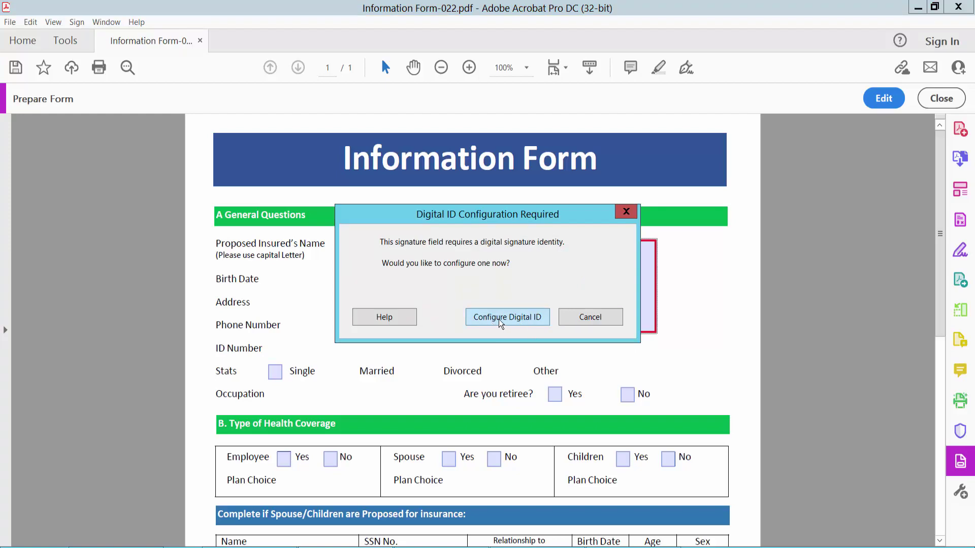
# Configure a new Digital ID saved to a file, reaching the self-signed ID details form.
pyautogui.click(512, 317)
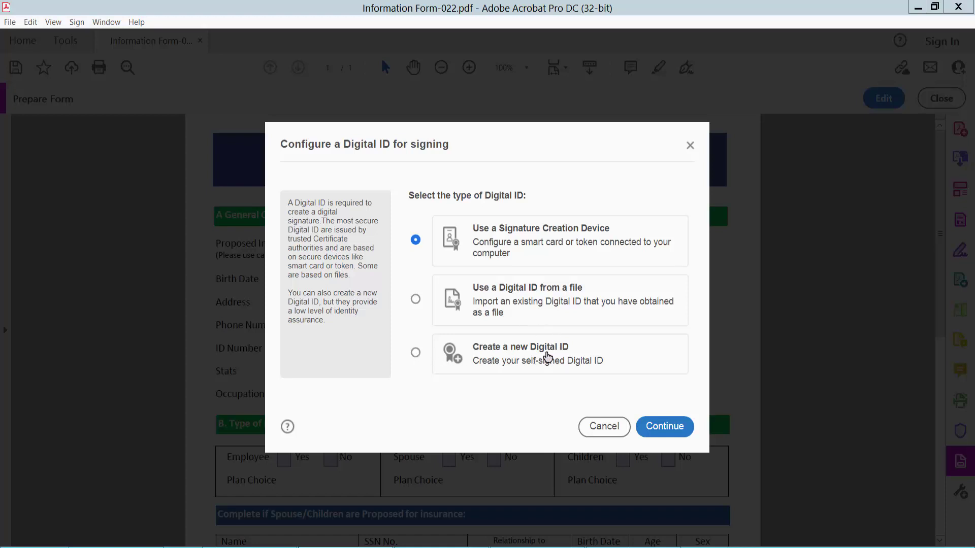
pyautogui.click(416, 354)
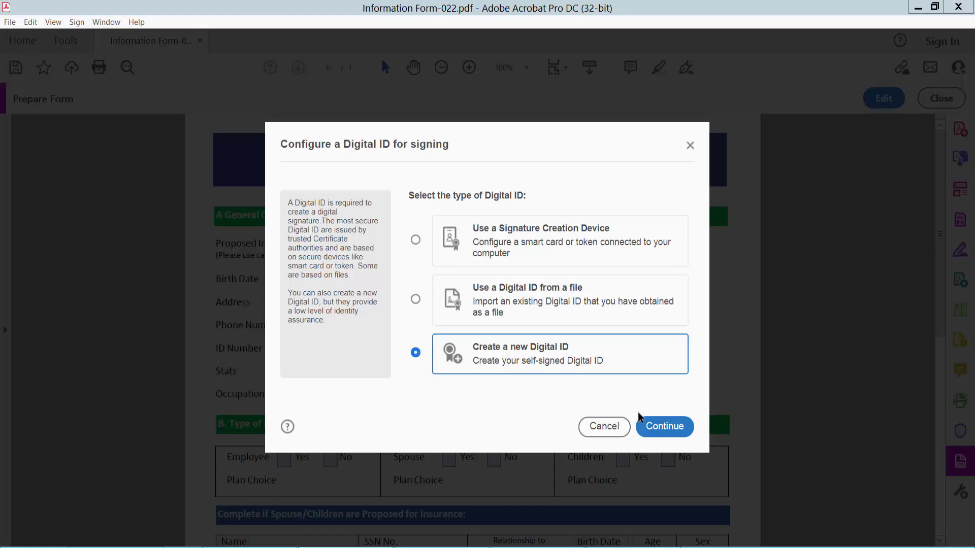
pyautogui.click(664, 427)
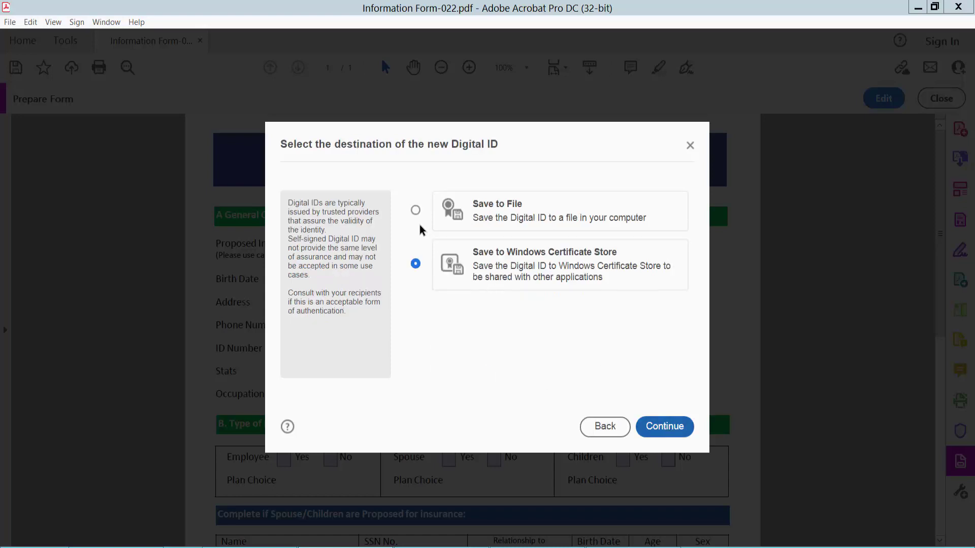
pyautogui.click(416, 210)
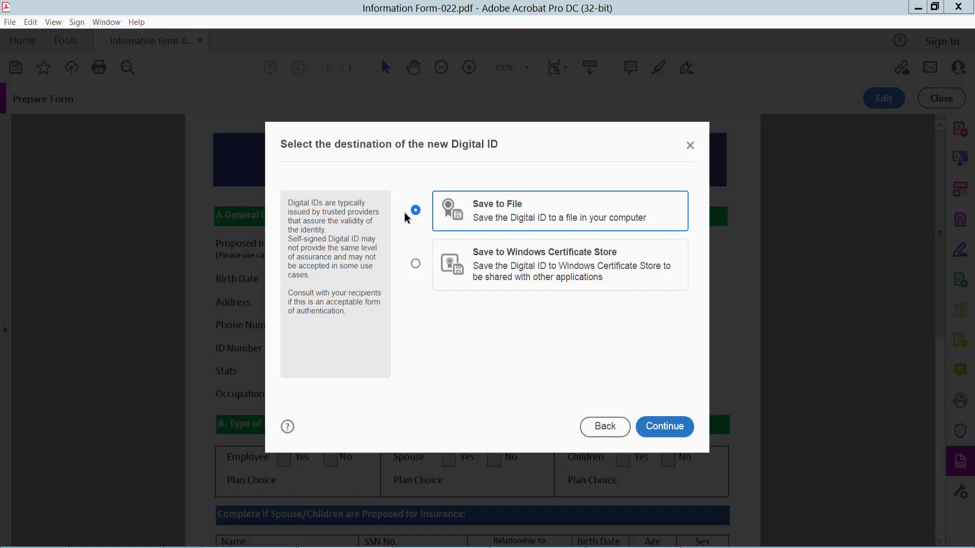
pyautogui.click(665, 432)
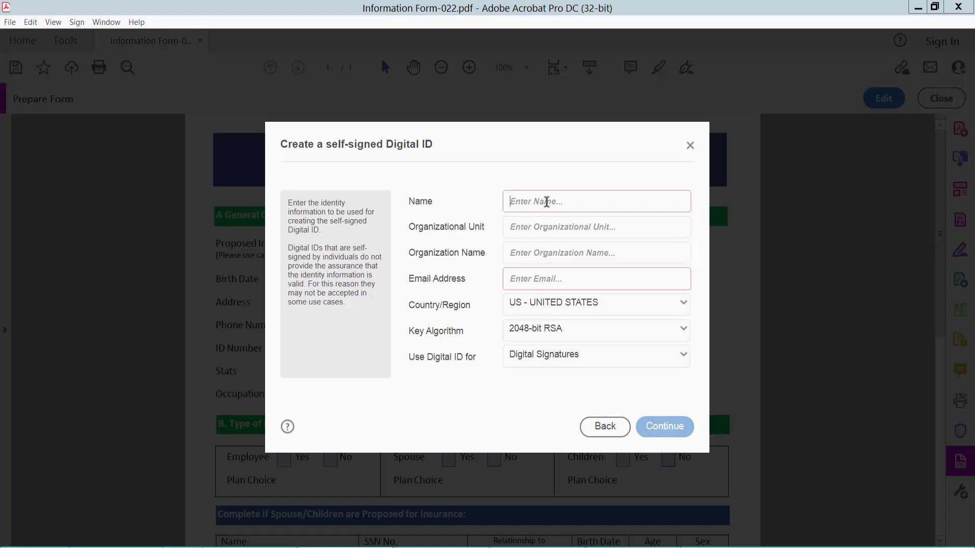
# Enter name 'name', organizational unit 23, organization 24 and the e-mail address, then continue.
pyautogui.click(546, 201)
pyautogui.write('name 2')
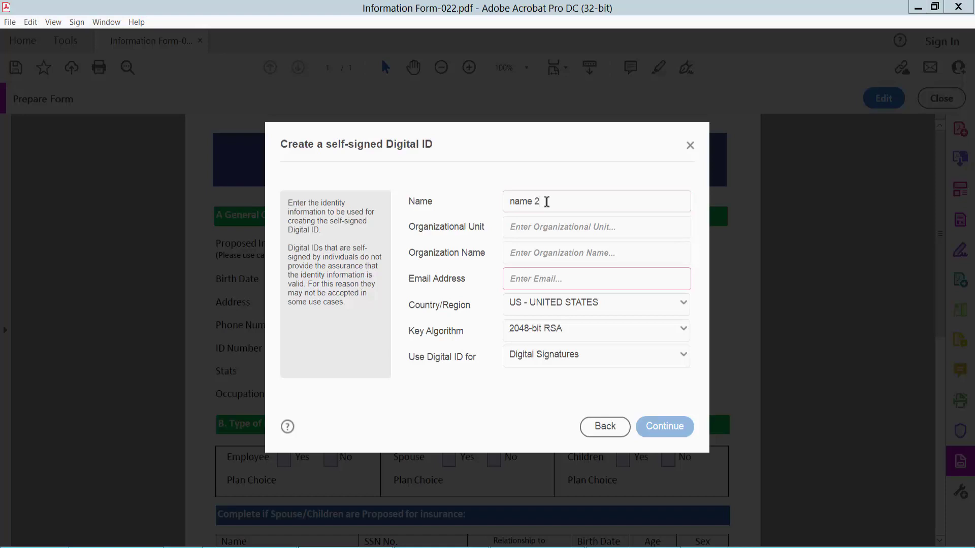
pyautogui.click(561, 229)
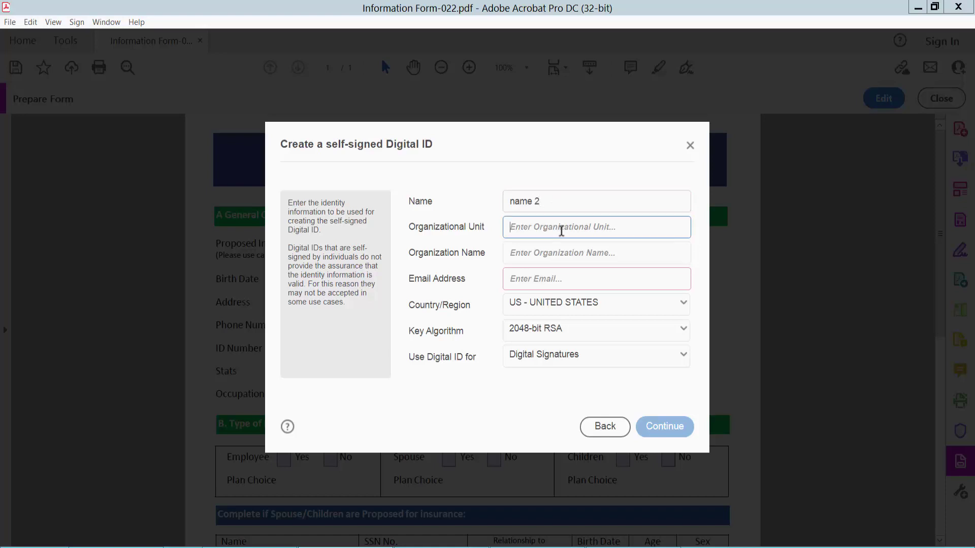
pyautogui.write('23')
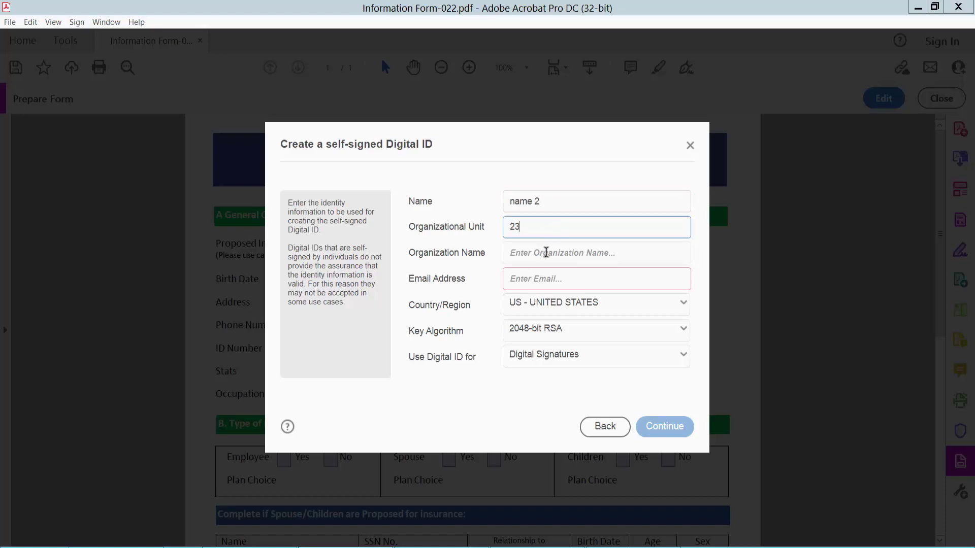
pyautogui.click(546, 252)
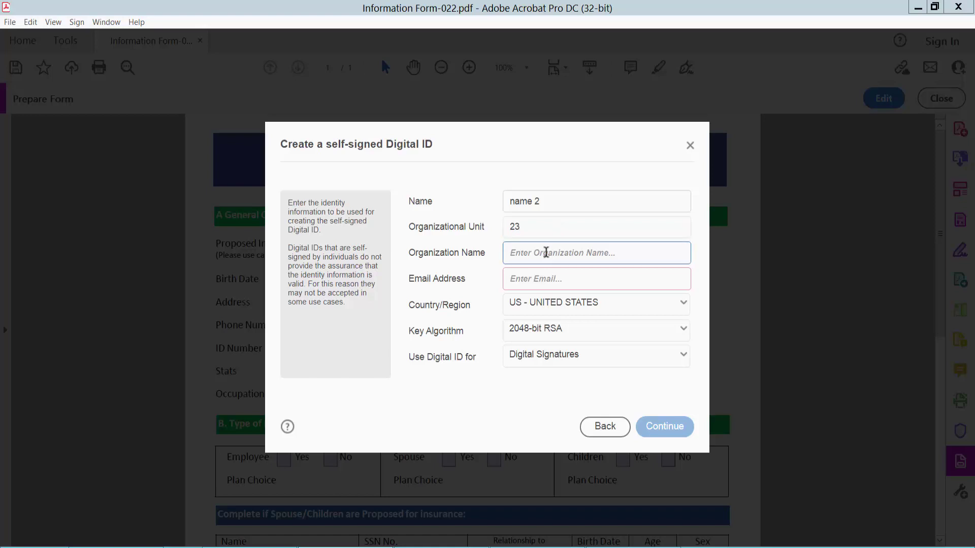
pyautogui.write('24')
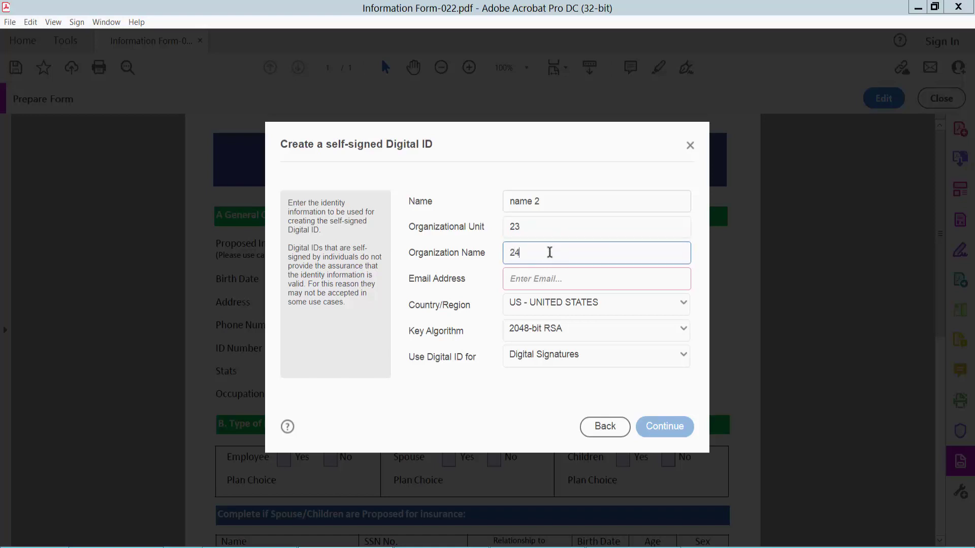
pyautogui.click(528, 278)
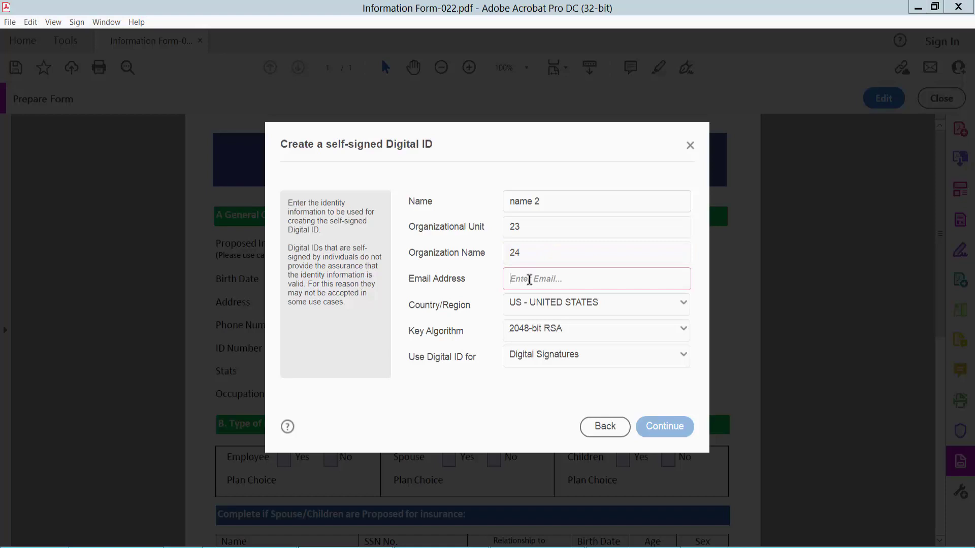
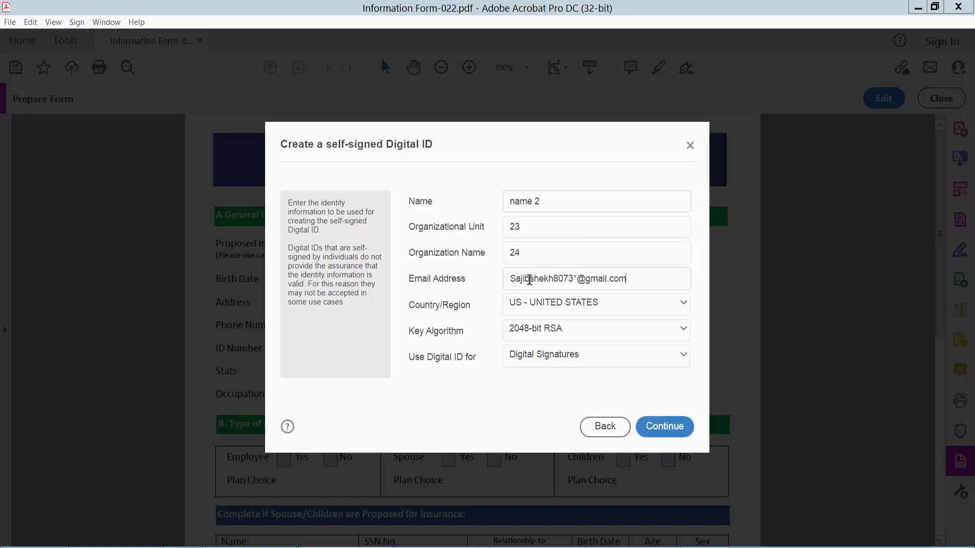
pyautogui.click(670, 432)
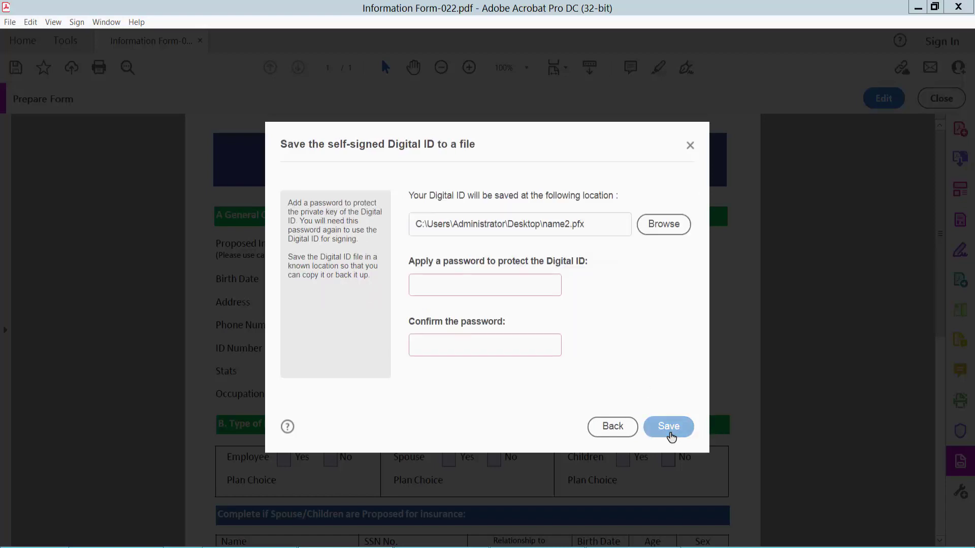
# Set the Digital ID password, fix the mismatched confirmation, and save name2.pfx.
pyautogui.click(483, 288)
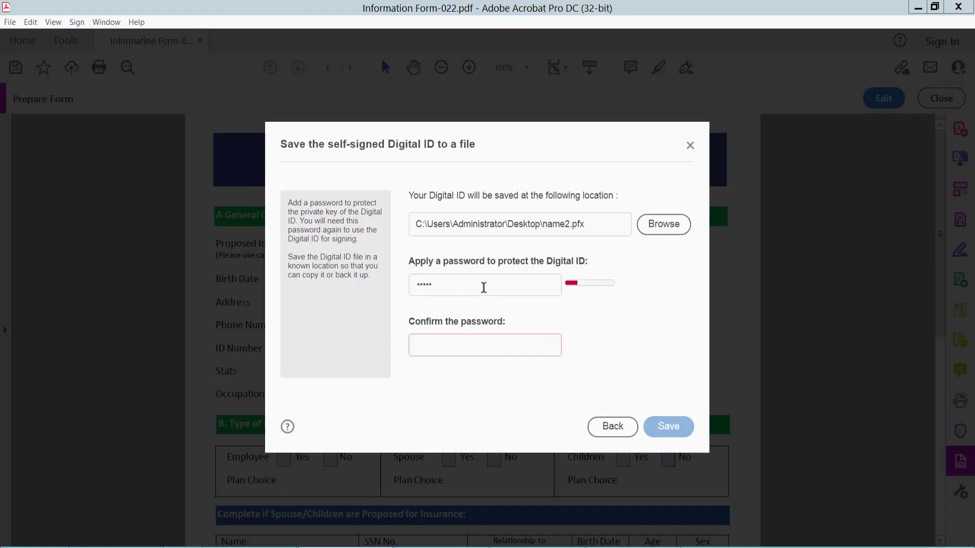
pyautogui.moveTo(472, 288); pyautogui.dragTo(394, 284)
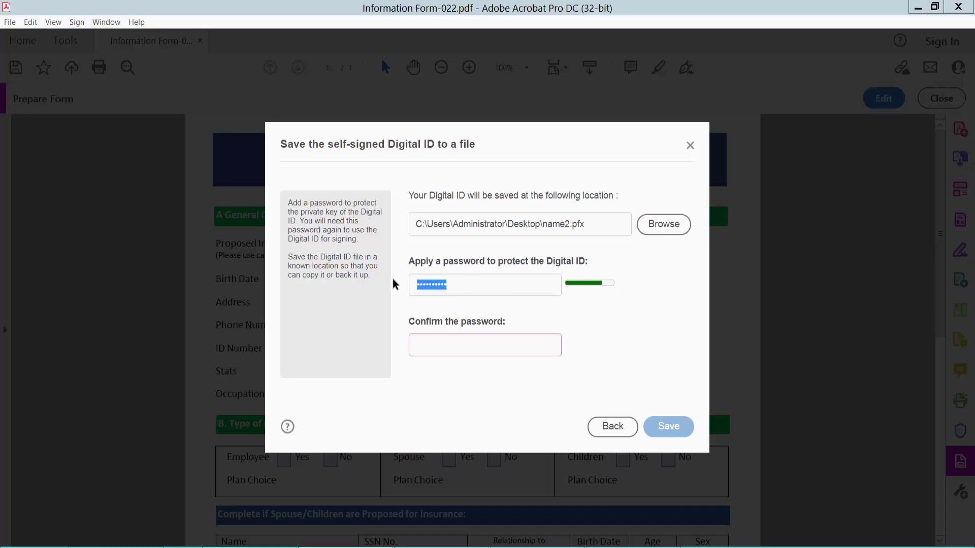
pyautogui.click(492, 344)
pyautogui.hotkey('ctrl', 'v')
pyautogui.click(677, 429)
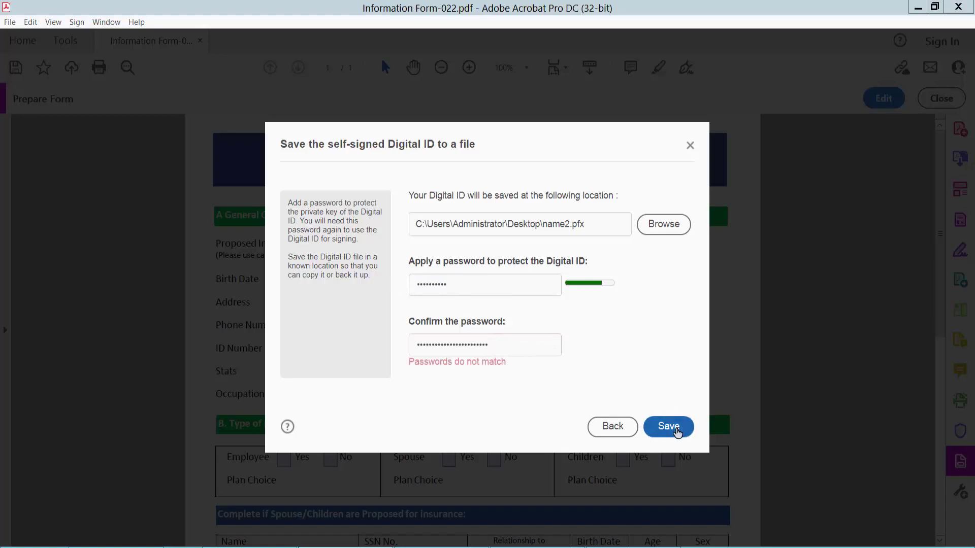
pyautogui.moveTo(506, 342); pyautogui.dragTo(400, 344)
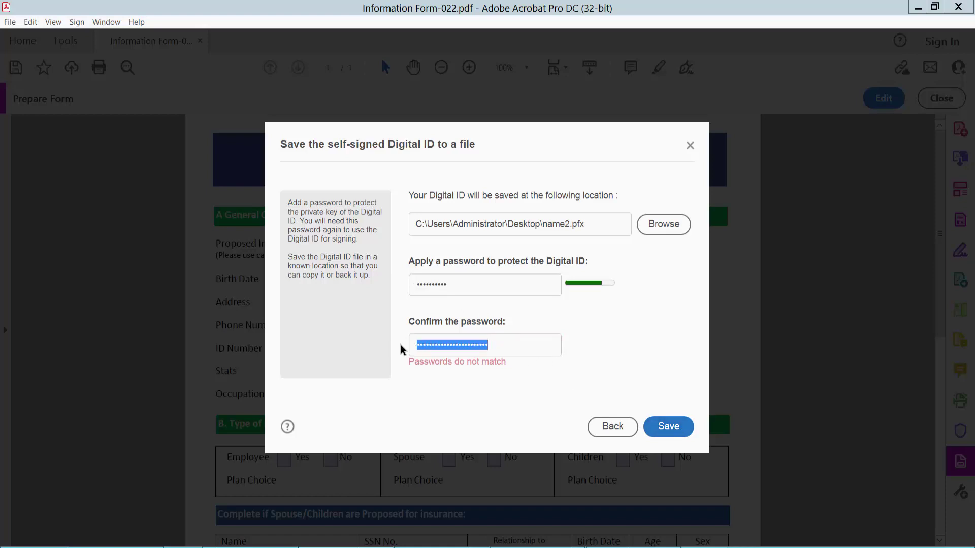
pyautogui.hotkey('ctrl', 'v')
pyautogui.moveTo(500, 350); pyautogui.dragTo(395, 334)
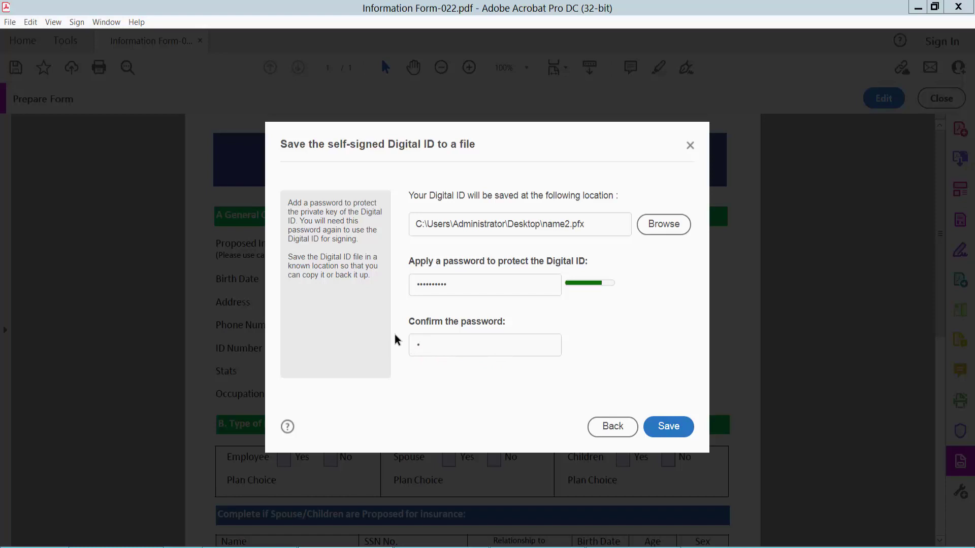
pyautogui.click(684, 426)
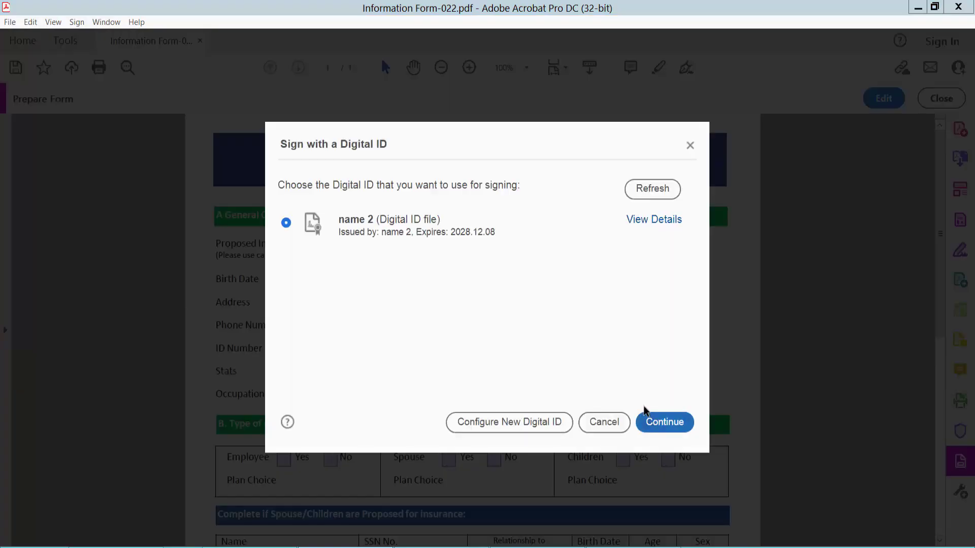
# Choose the name 2 ID, create a new appearance, and draw and apply a signature.
pyautogui.click(664, 423)
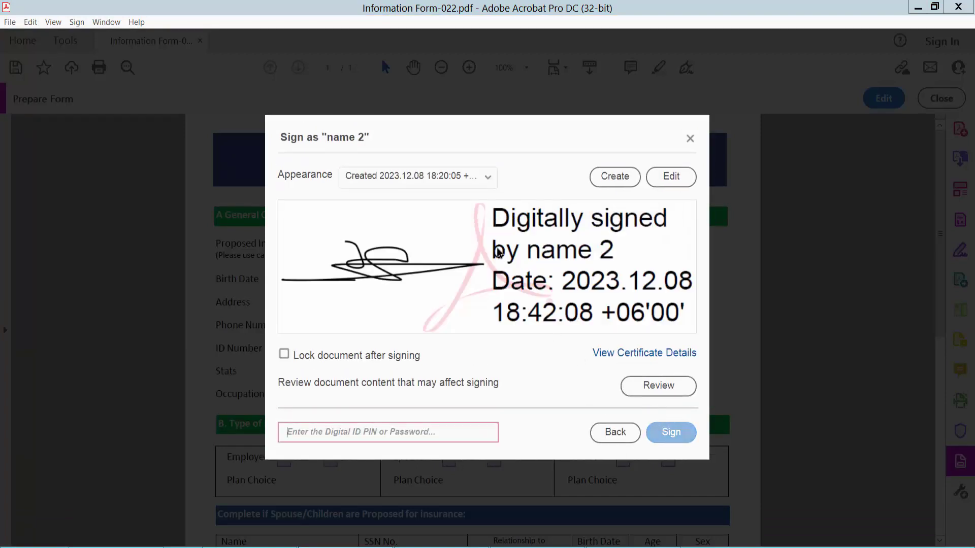
pyautogui.click(614, 178)
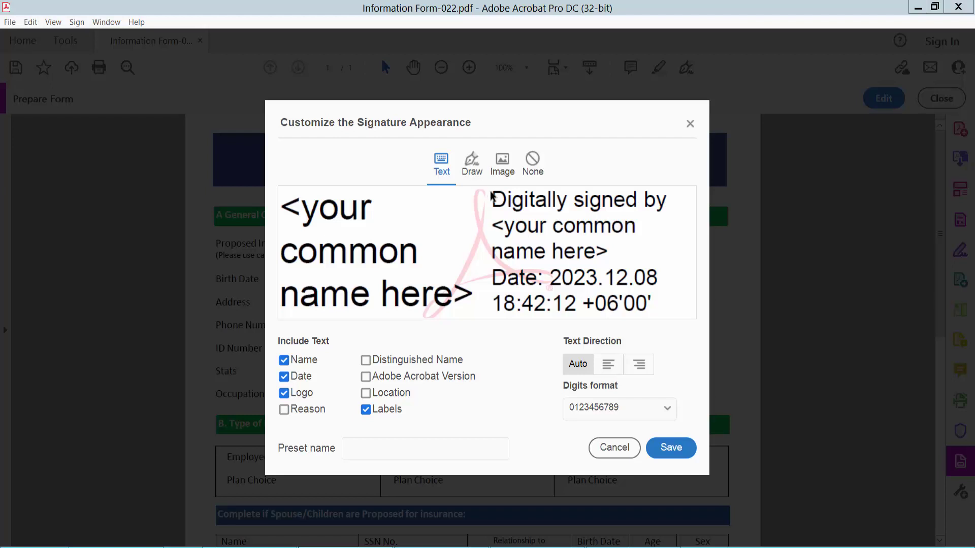
pyautogui.click(471, 164)
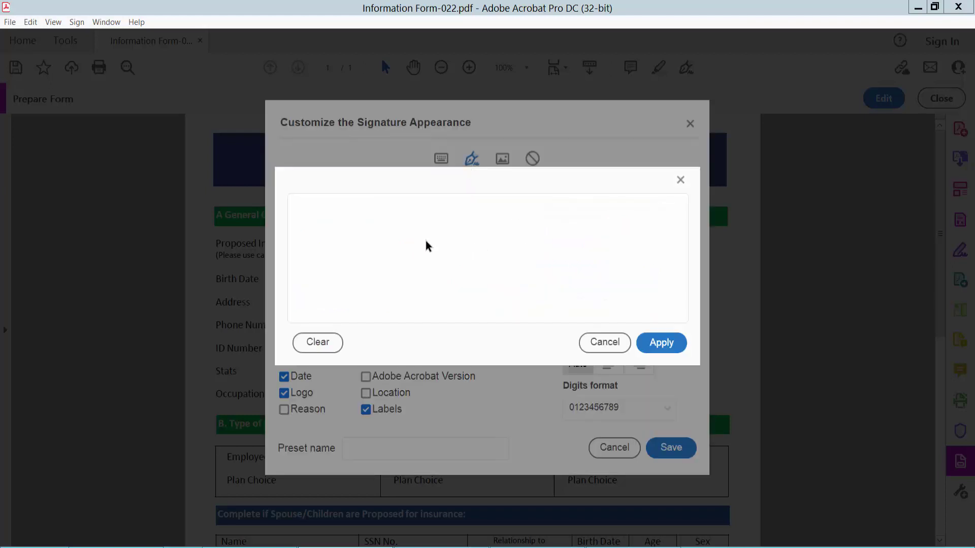
pyautogui.moveTo(518, 249)
pyautogui.mouseDown()
pyautogui.moveTo(518, 268)
pyautogui.moveTo(380, 263)
pyautogui.moveTo(515, 229)
pyautogui.moveTo(453, 244)
pyautogui.mouseUp()
pyautogui.moveTo(359, 236); pyautogui.dragTo(454, 242)
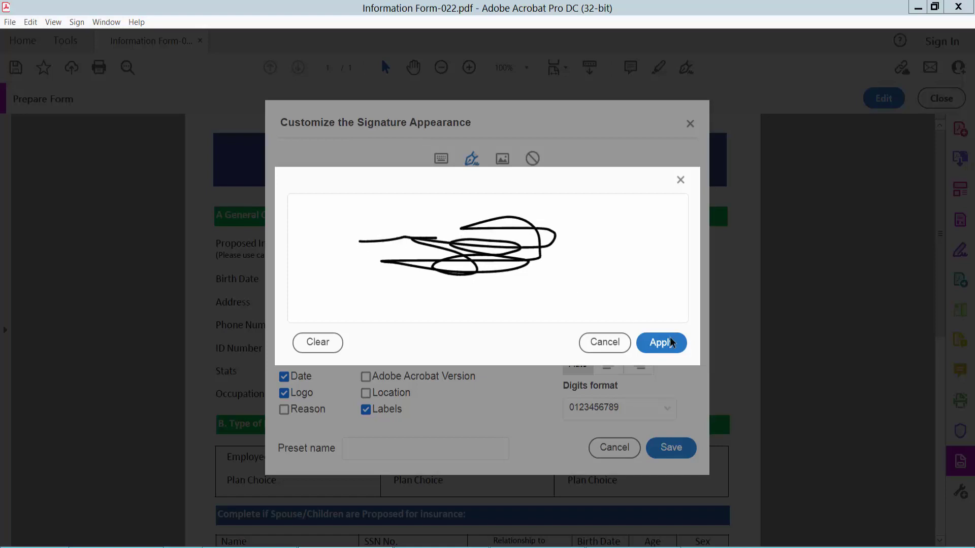
pyautogui.click(671, 342)
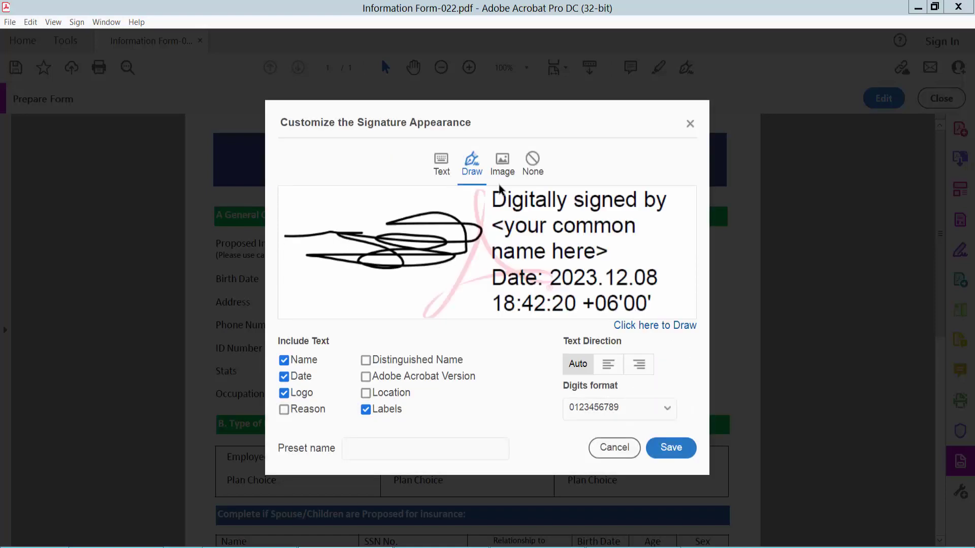
# Try the image signature option, cancel it, and reapply the hand-drawn signature.
pyautogui.click(502, 169)
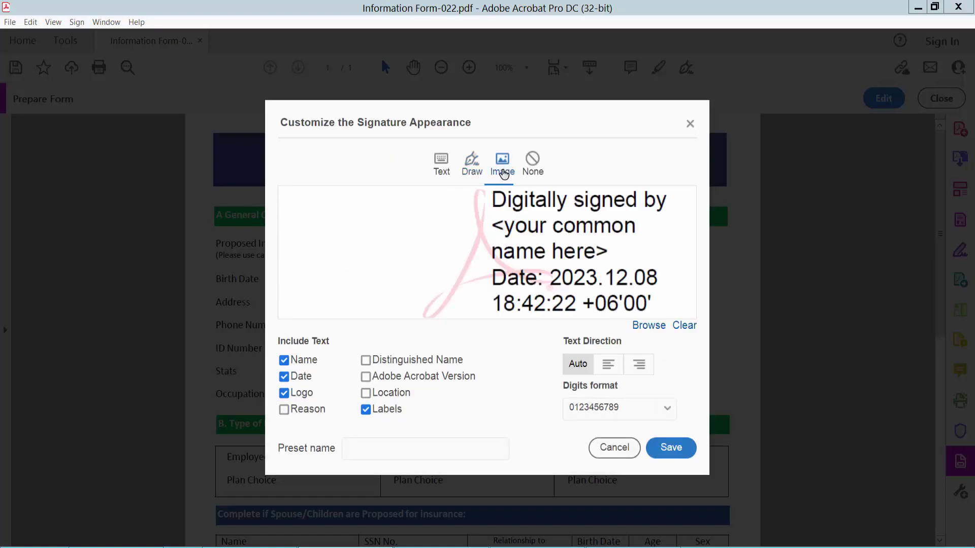
pyautogui.click(647, 327)
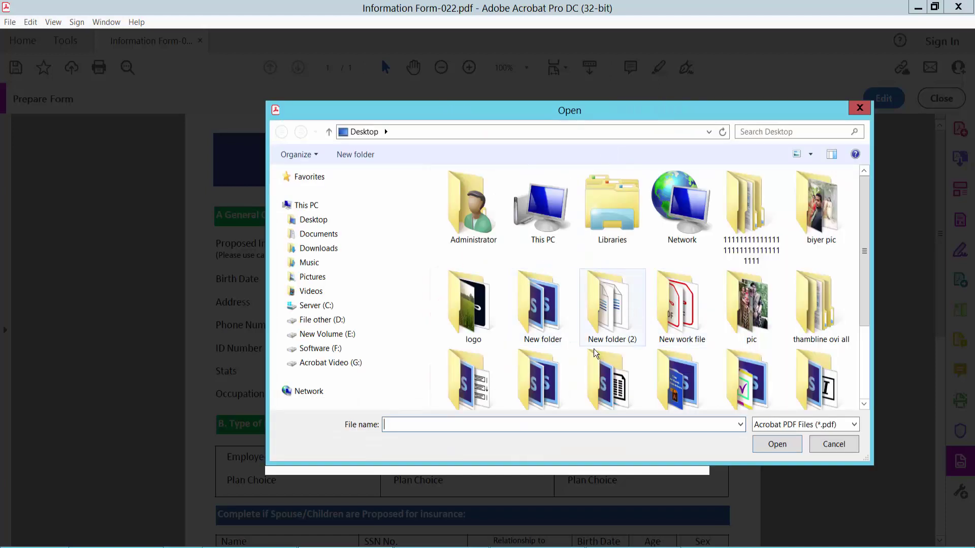
pyautogui.click(836, 446)
pyautogui.click(471, 163)
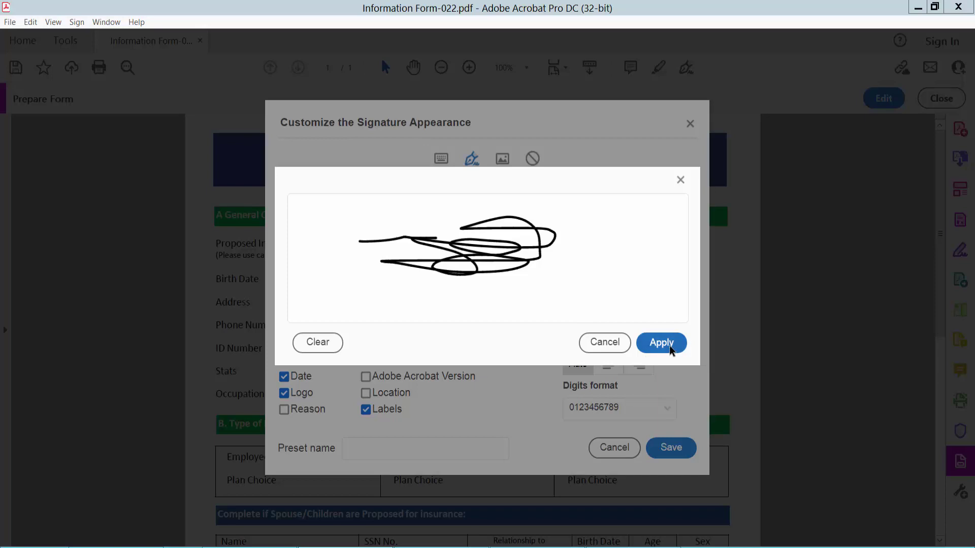
pyautogui.click(668, 344)
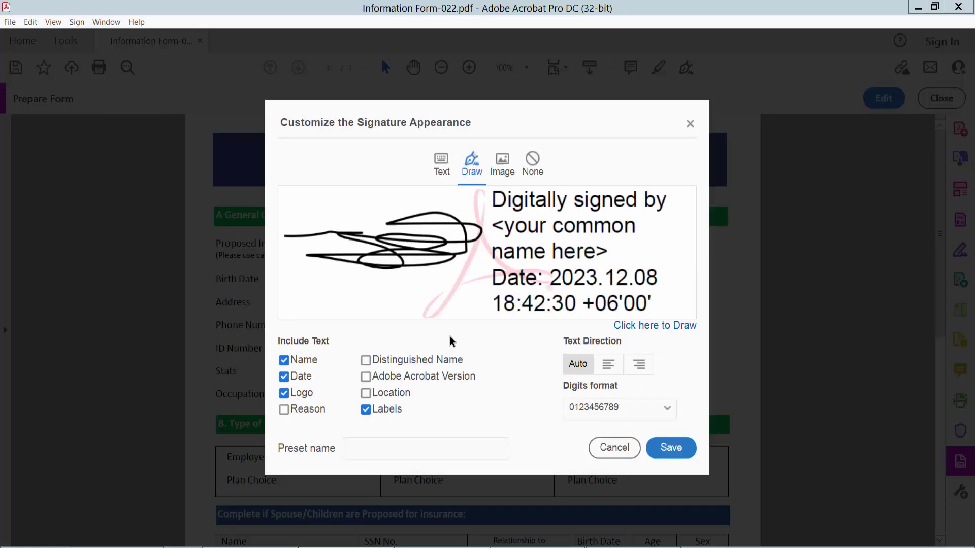
# Save the signature appearance, enter the Digital ID password, and sign as name 2.
pyautogui.click(668, 449)
pyautogui.click(333, 432)
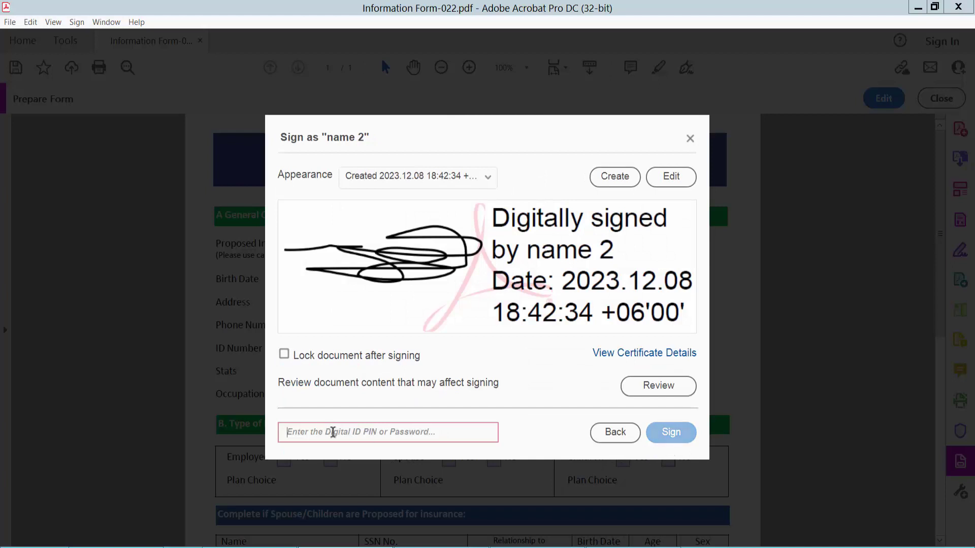
pyautogui.write('1')
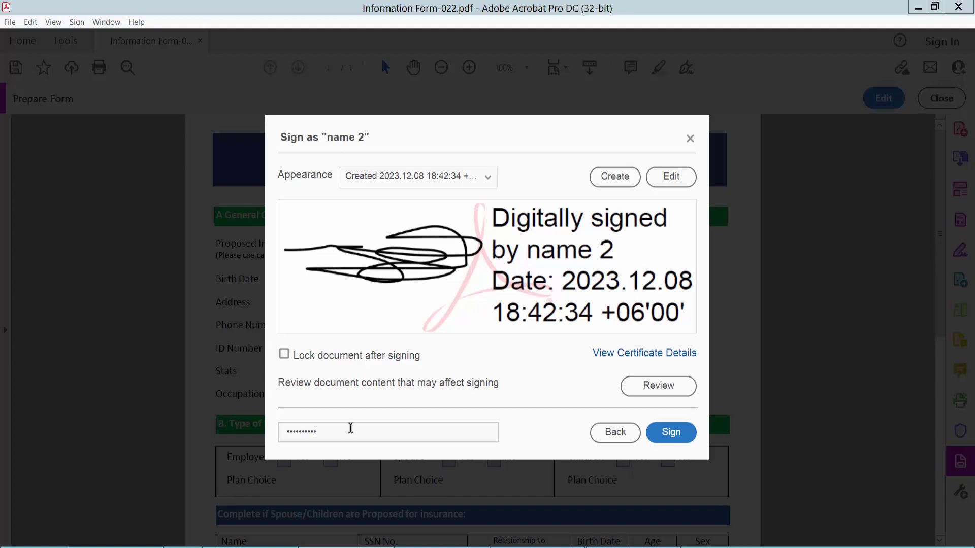
pyautogui.click(675, 432)
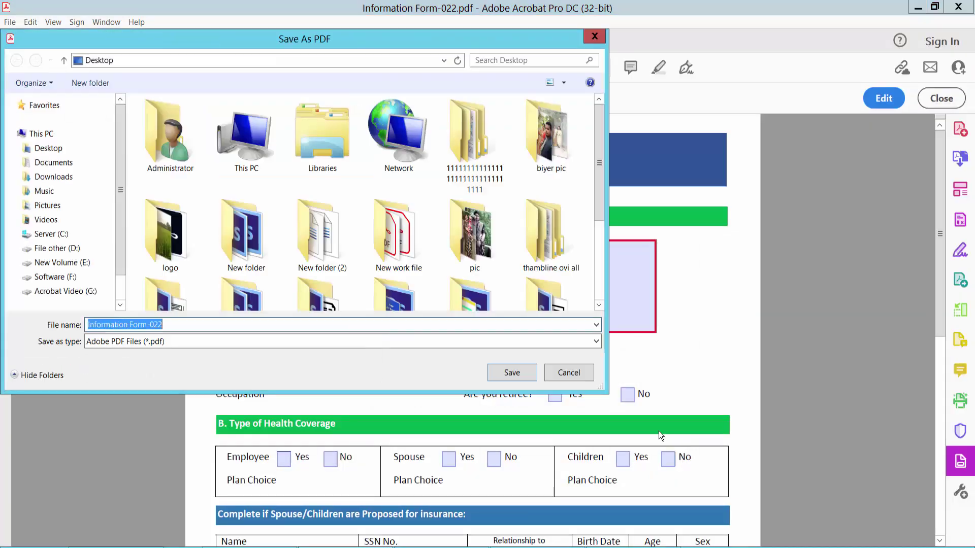
# Save the signed form to the Desktop as Information Form-02224.pdf.
pyautogui.click(202, 325)
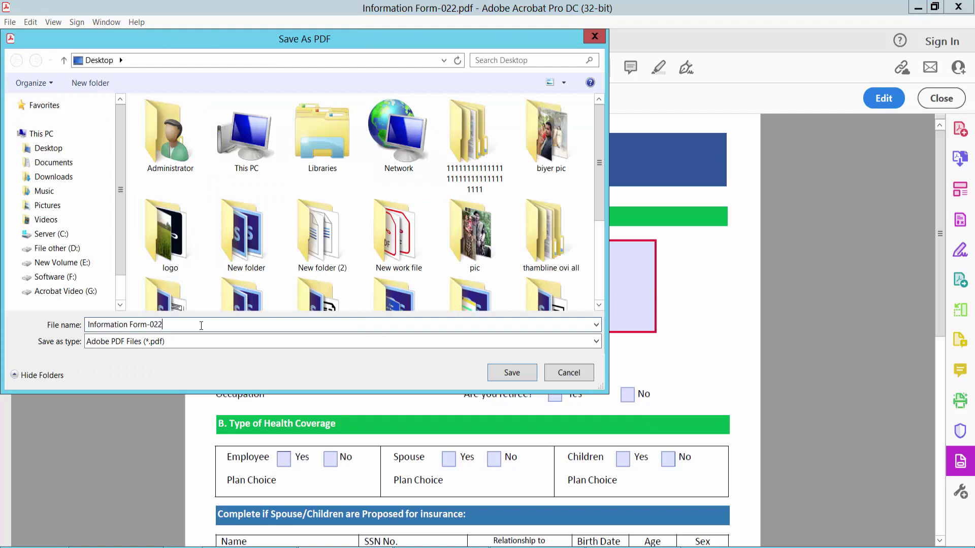
pyautogui.write('24')
pyautogui.click(48, 148)
pyautogui.click(512, 373)
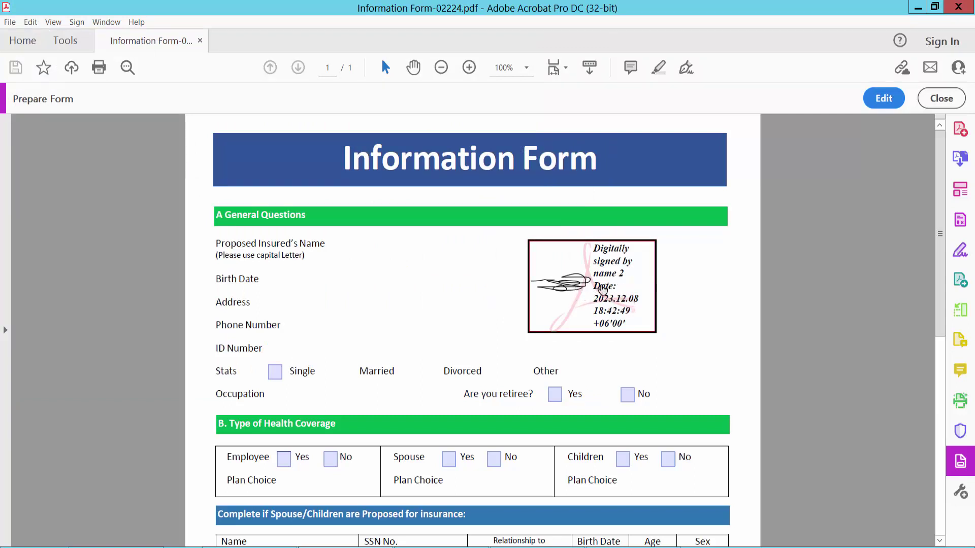
# Clear the drawn digital signature from the Information Form.
pyautogui.moveTo(605, 279)
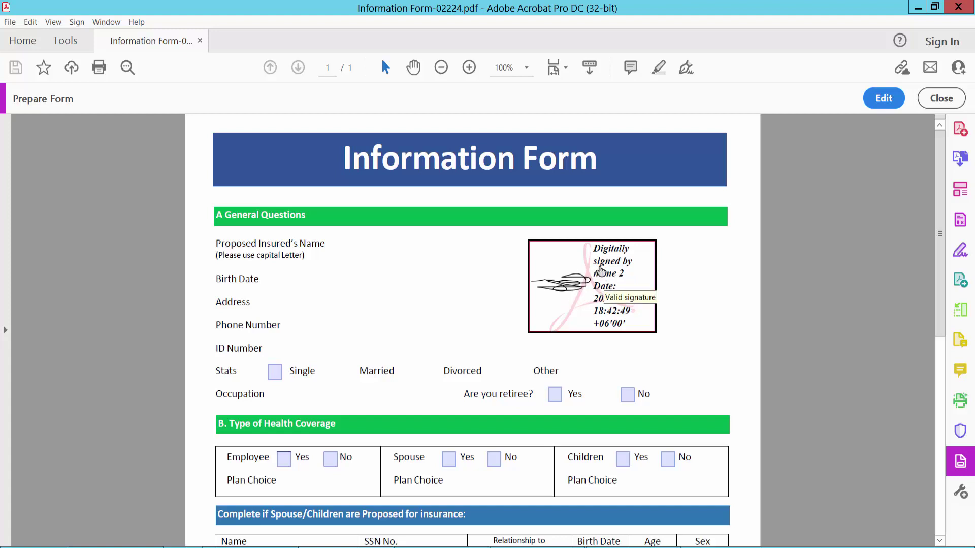
pyautogui.rightClick(601, 272)
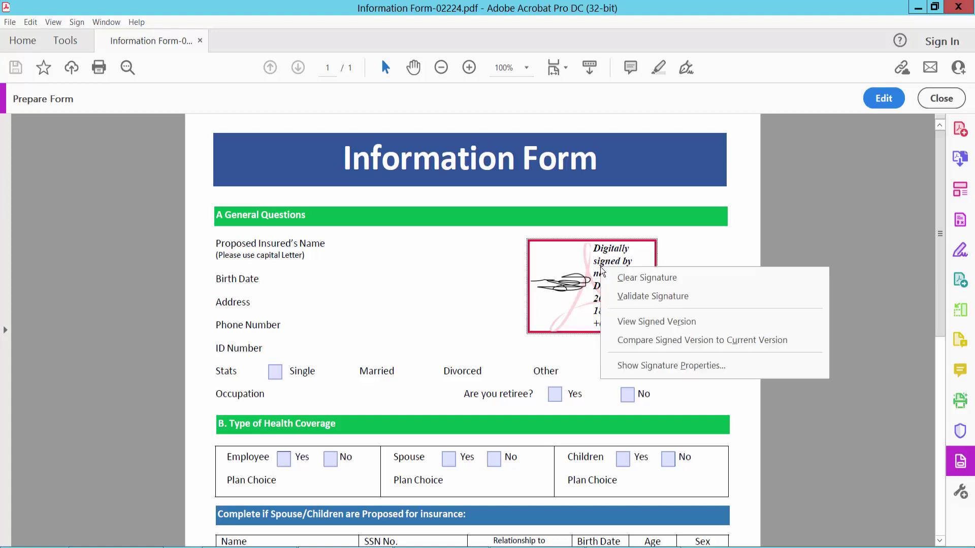
pyautogui.click(632, 281)
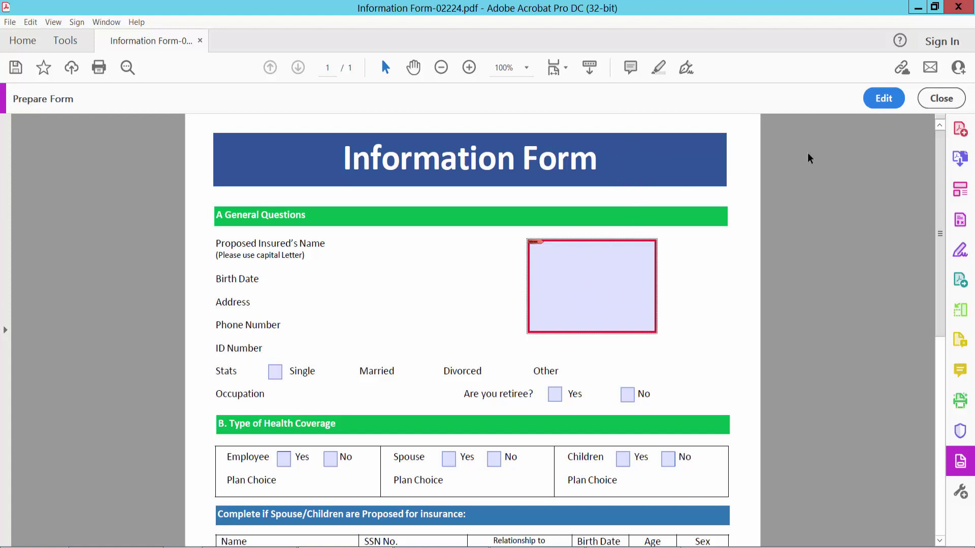
# In form editing, add a new digital signature field, Signature7, left of the original.
pyautogui.click(885, 99)
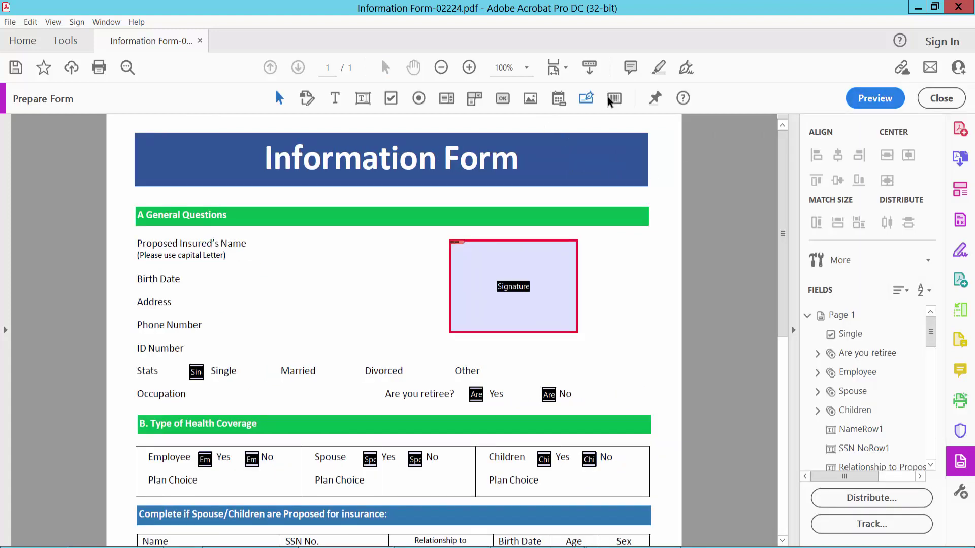
pyautogui.click(585, 99)
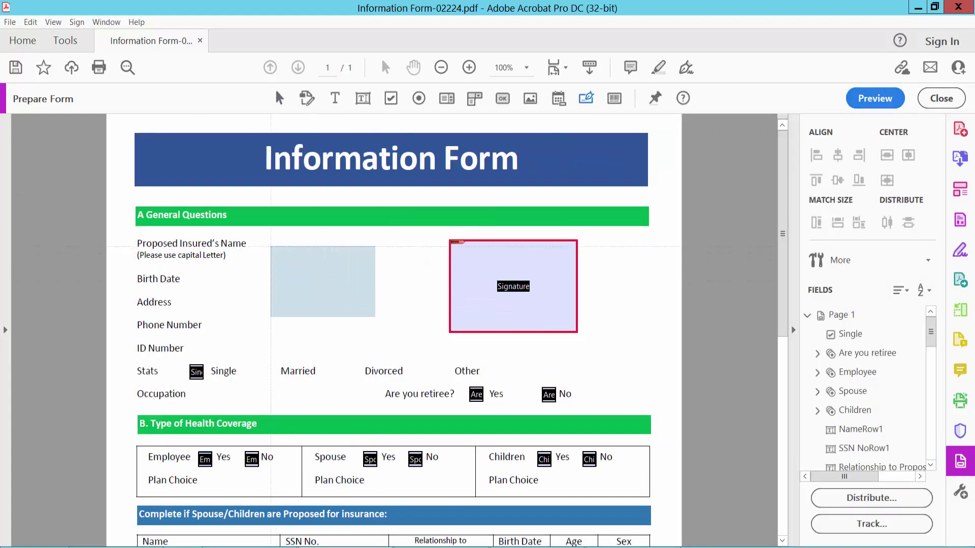
pyautogui.moveTo(270, 246); pyautogui.dragTo(402, 338)
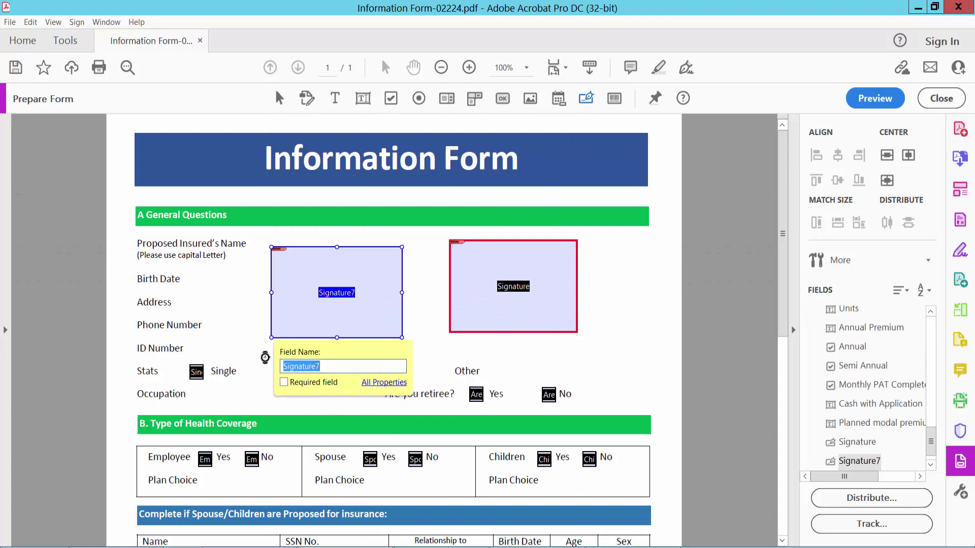